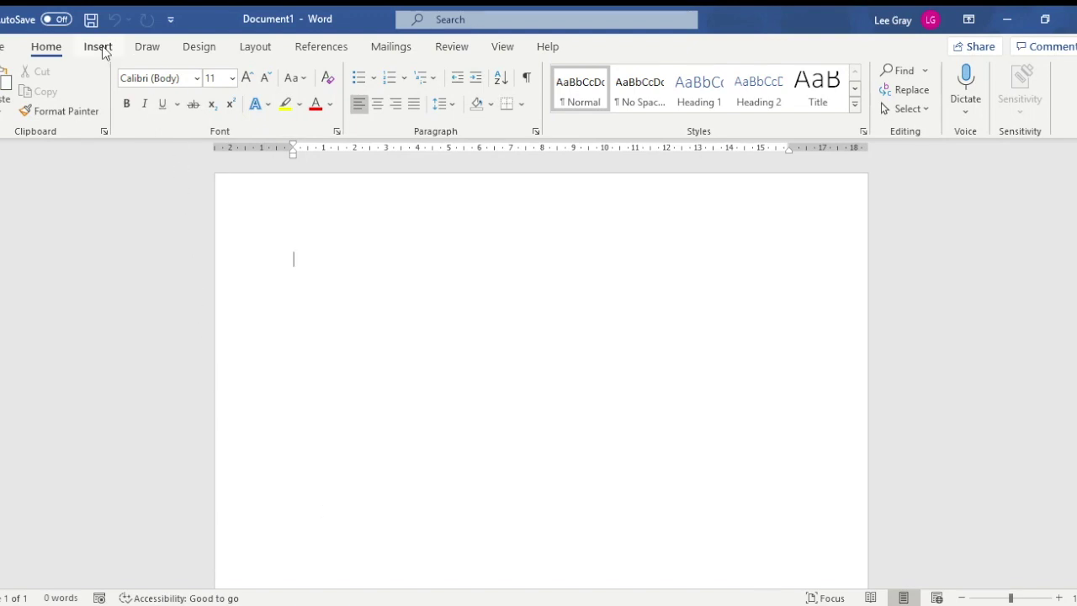
{"action": "left_click", "coordinate": [105, 49]}
{"action": "left_click", "coordinate": [1026, 75]}
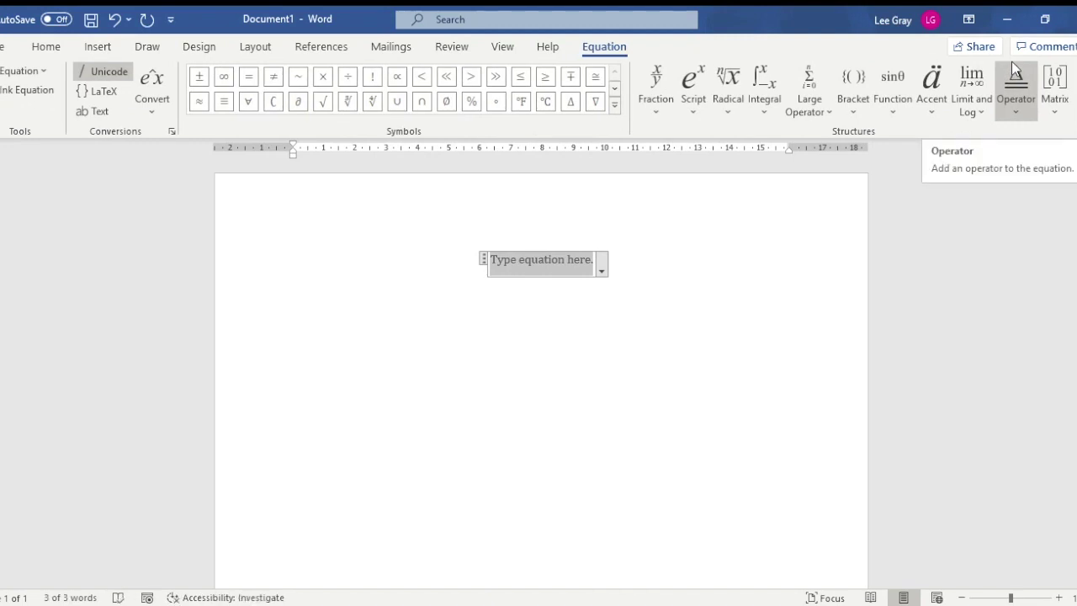
{"action": "key", "text": "BackSpace"}
{"action": "key", "text": "BackSpace"}
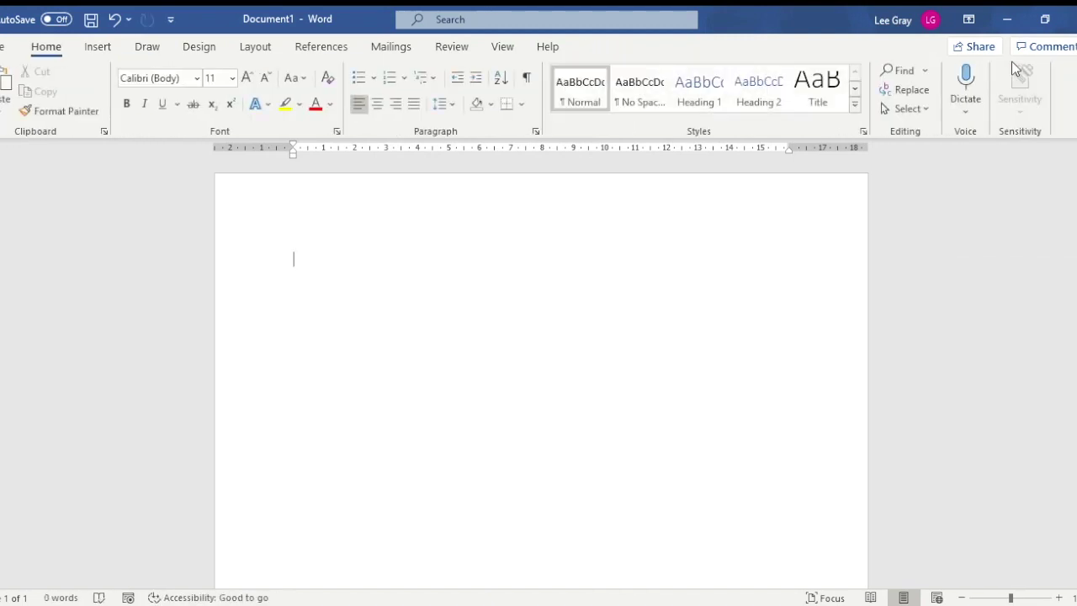
- Try a new equation with a stacked fraction that has 4 as its numerator, and clear it from the document
{"action": "key", "text": "alt+equal"}
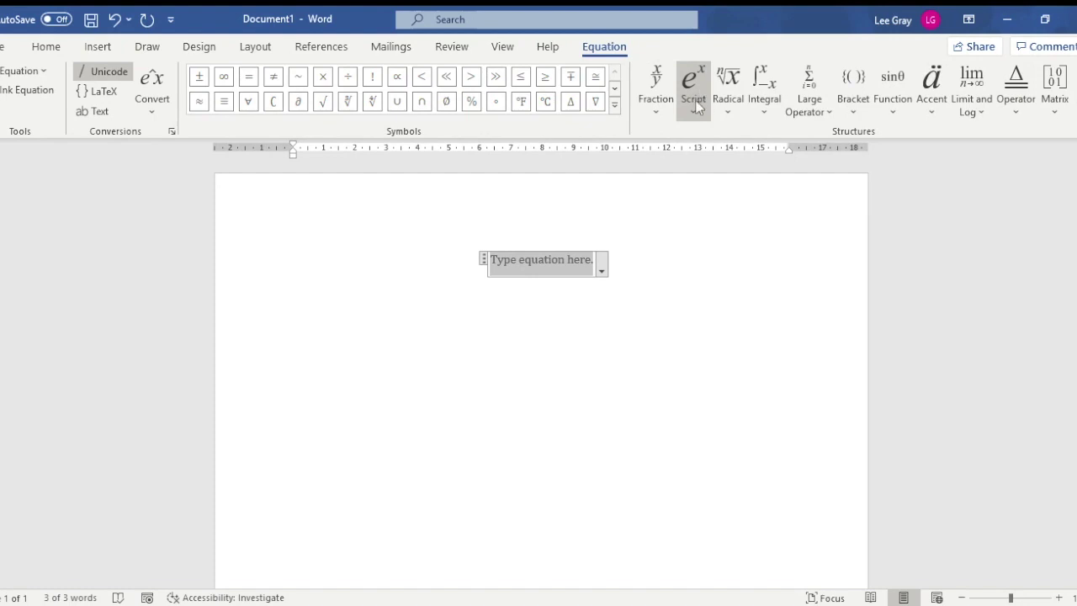
{"action": "left_click", "coordinate": [657, 117]}
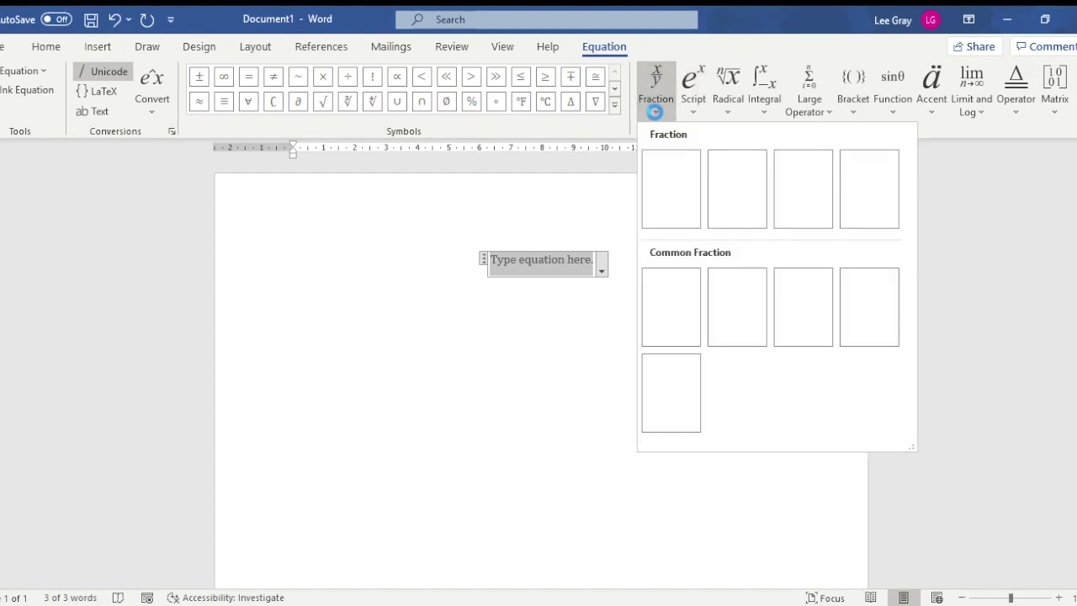
{"action": "left_click", "coordinate": [673, 207]}
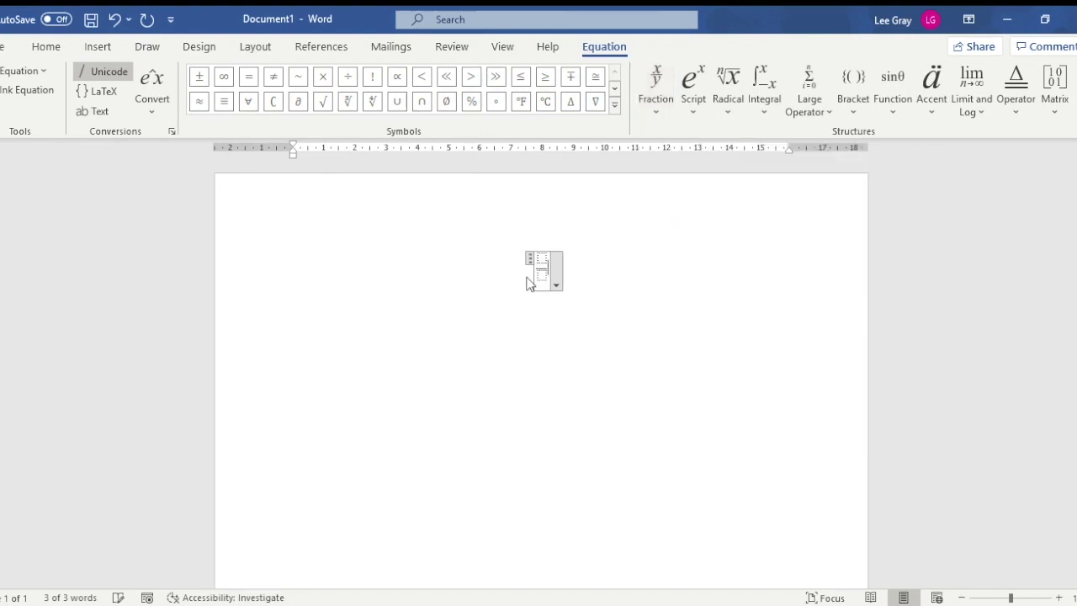
{"action": "type", "text": "4"}
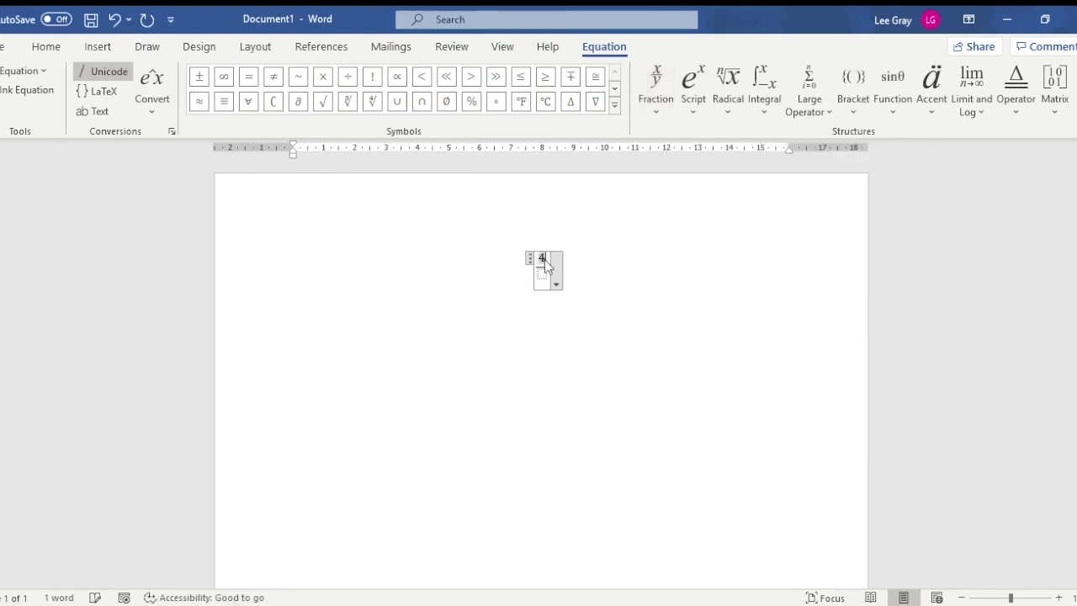
{"action": "left_click", "coordinate": [541, 273]}
{"action": "type", "text": "3"}
{"action": "key", "text": "ctrl+a"}
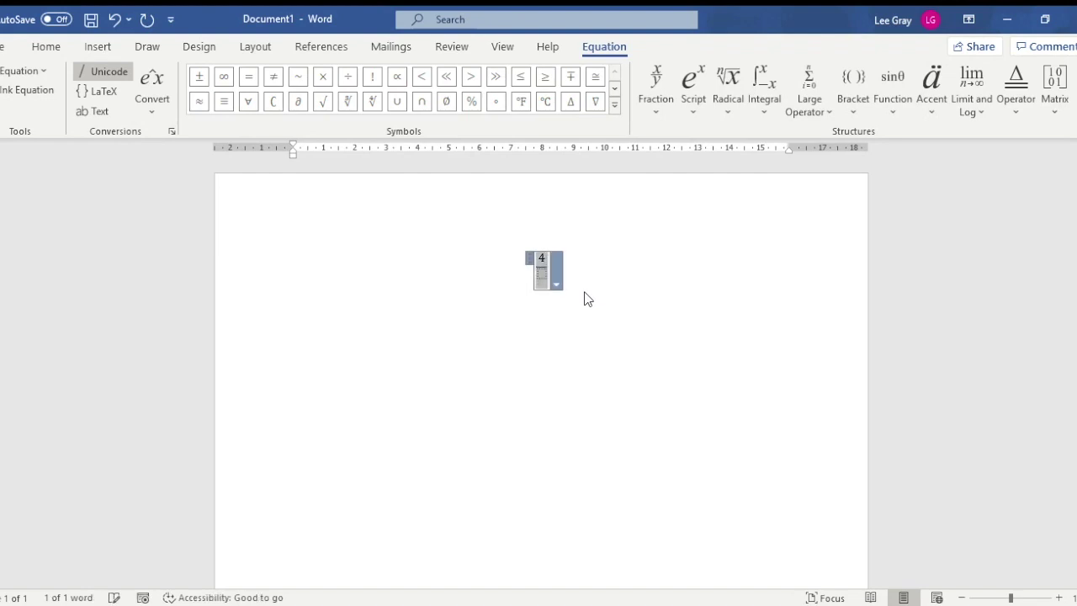
{"action": "key", "text": "Delete"}
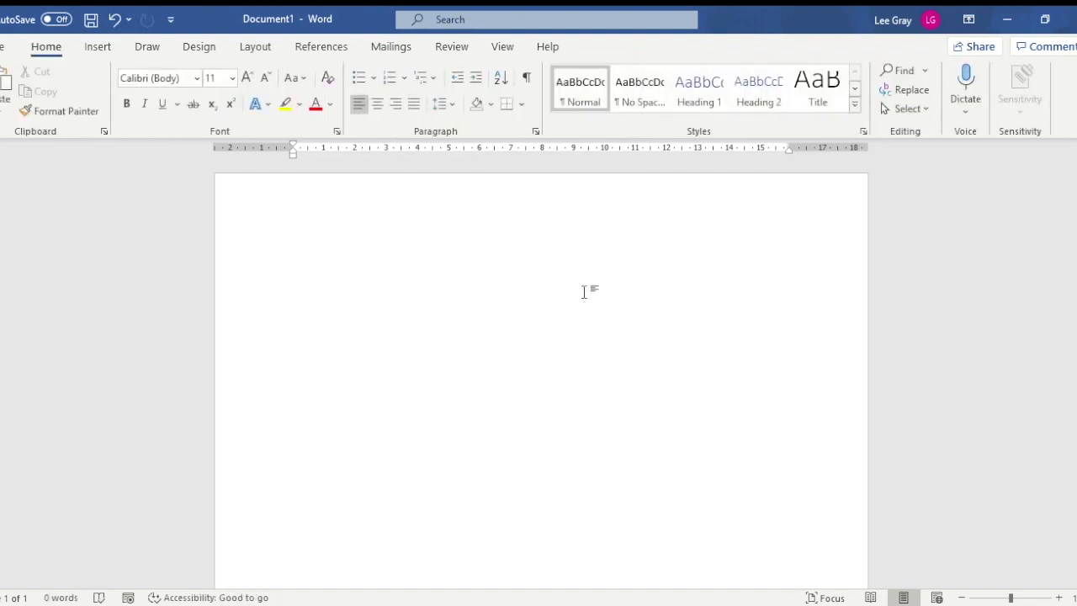
- Insert a new equation containing the fraction 4/3 entered in linear form
{"action": "key", "text": "alt+equal"}
{"action": "type", "text": "4"}
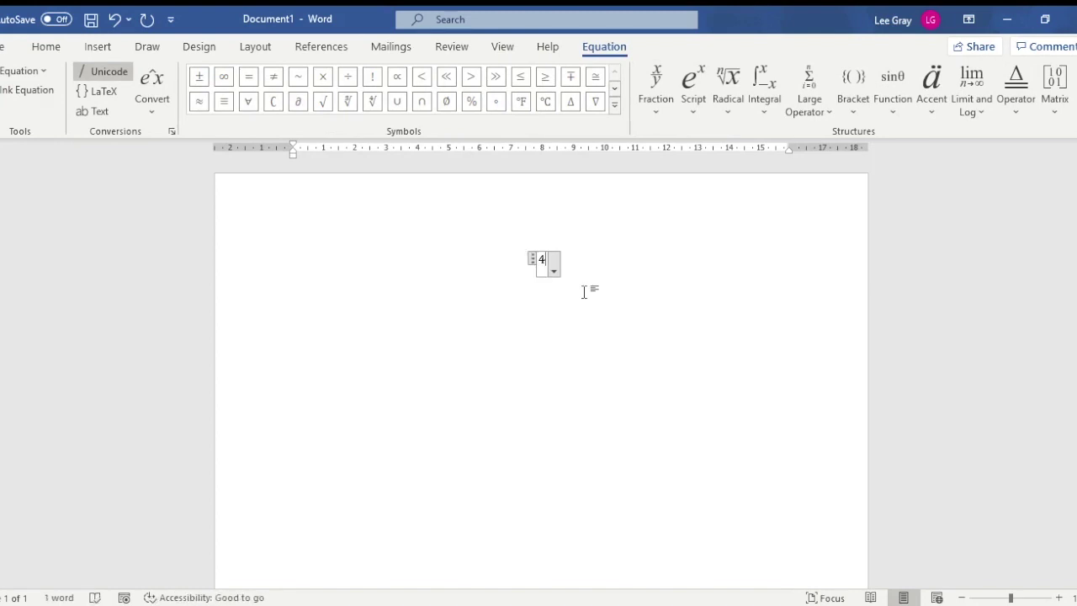
{"action": "type", "text": "/3"}
- Add a superscript structure after the 4/3 fraction with r as the base and 3 as the exponent
{"action": "left_click", "coordinate": [694, 118]}
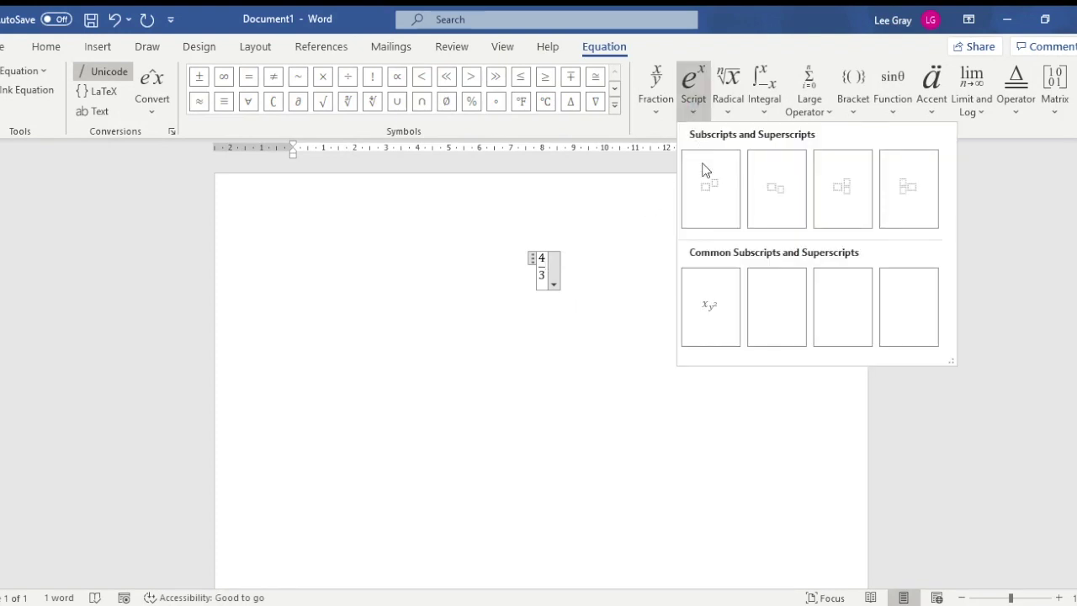
{"action": "left_click", "coordinate": [709, 192]}
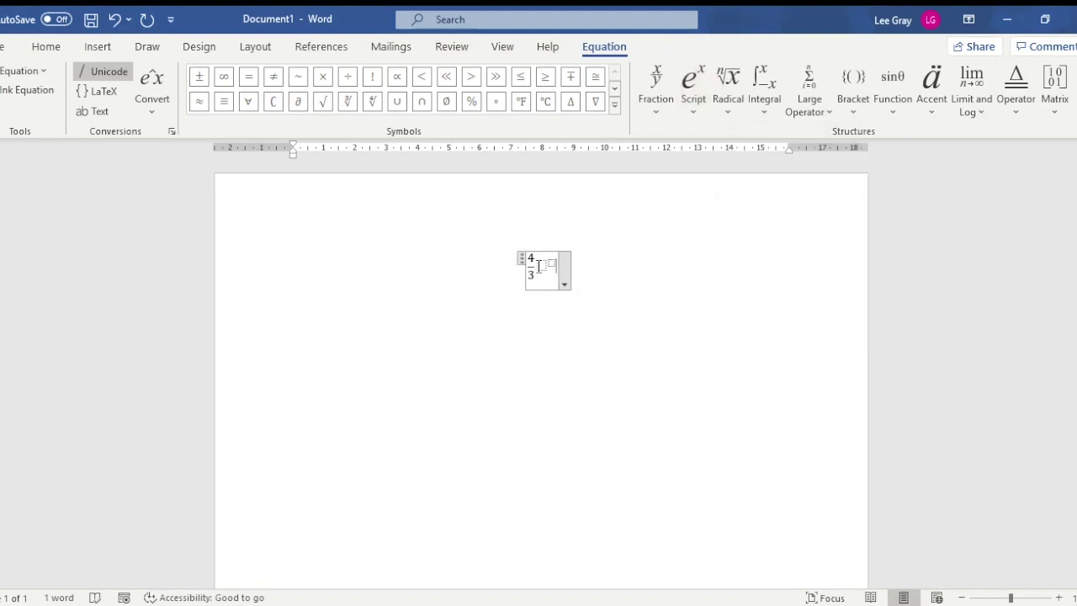
{"action": "type", "text": "r"}
{"action": "key", "text": "Right"}
{"action": "type", "text": "3"}
{"action": "key", "text": "Right"}
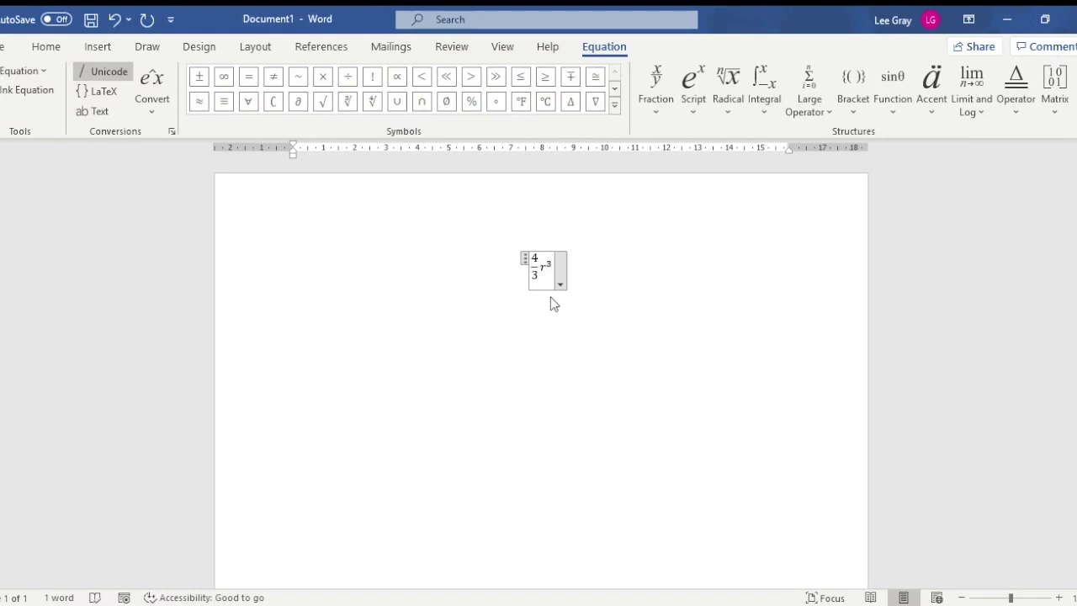
- Replace the superscript term after the fraction with r^3 entered in linear form and converted to a superscript
{"action": "key", "text": "shift+Left"}
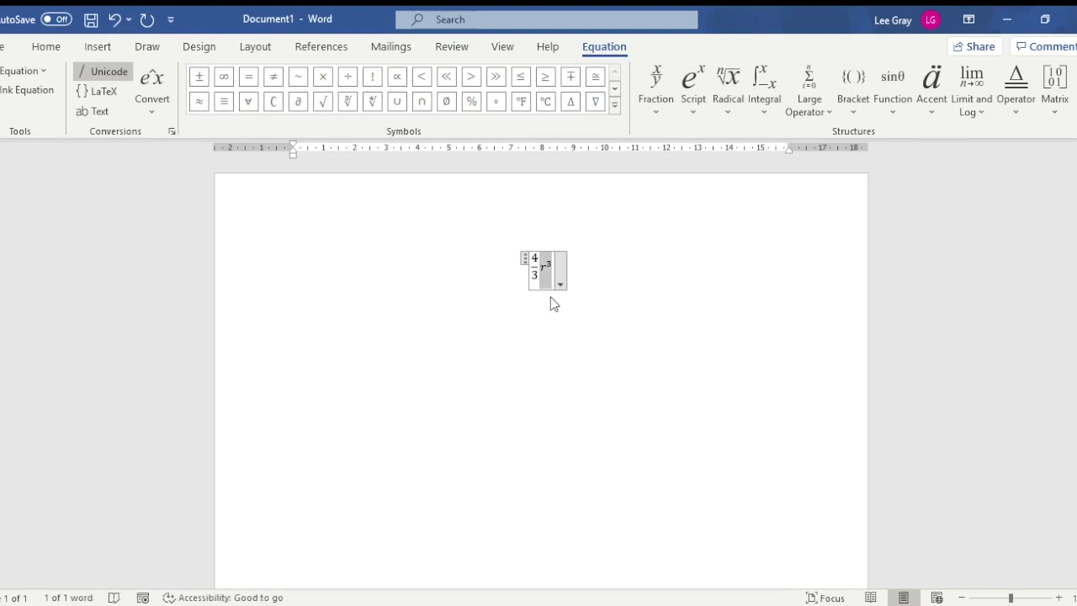
{"action": "key", "text": "BackSpace"}
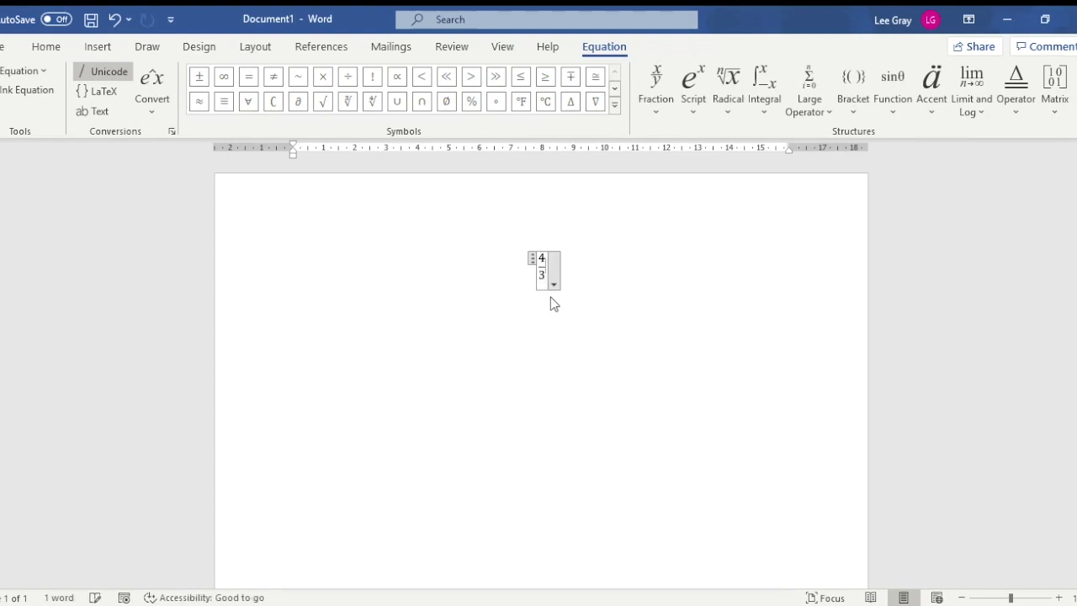
{"action": "type", "text": "r^"}
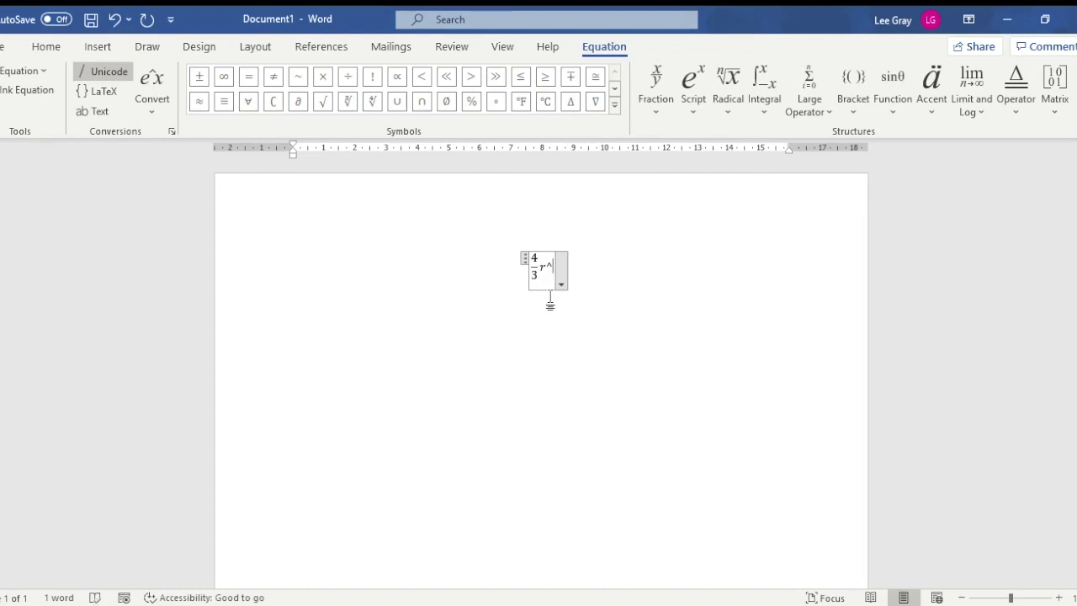
{"action": "type", "text": "3"}
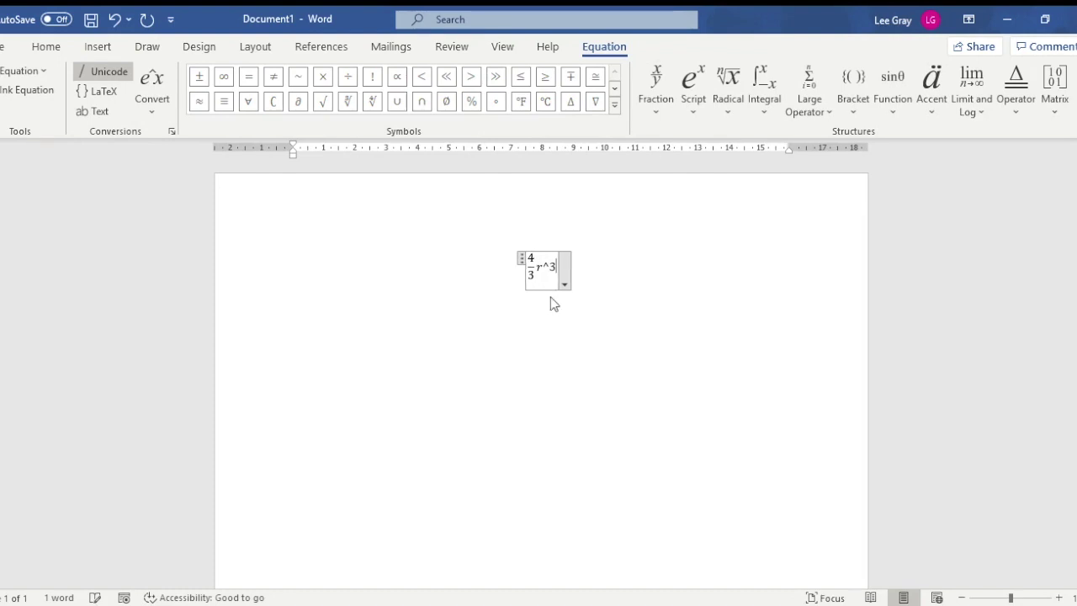
{"action": "key", "text": "space"}
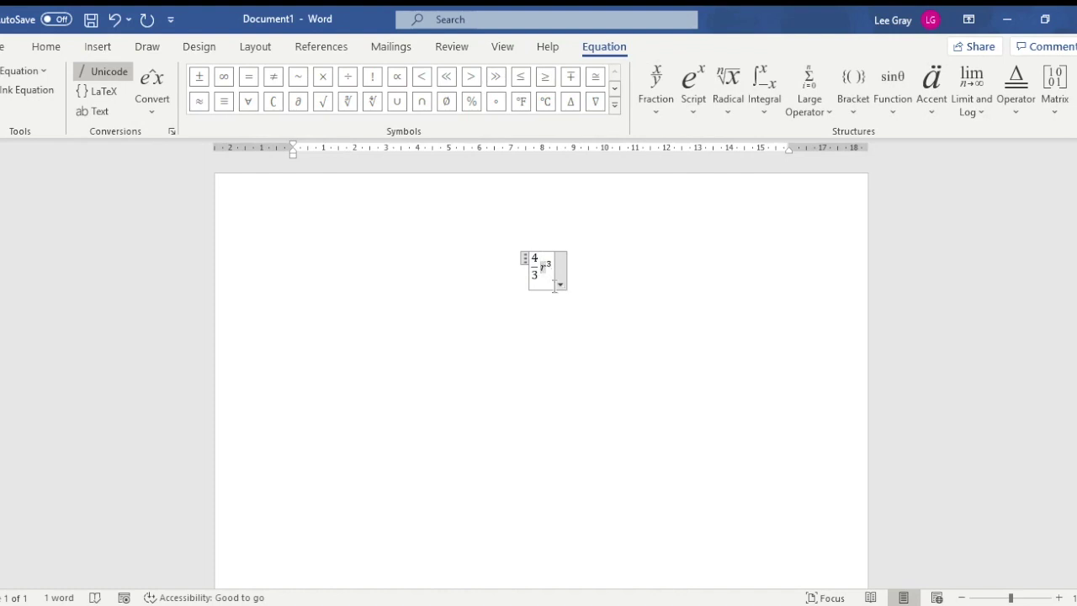
- Insert the π symbol between the 4/3 fraction and the r³ term
{"action": "left_click", "coordinate": [615, 85]}
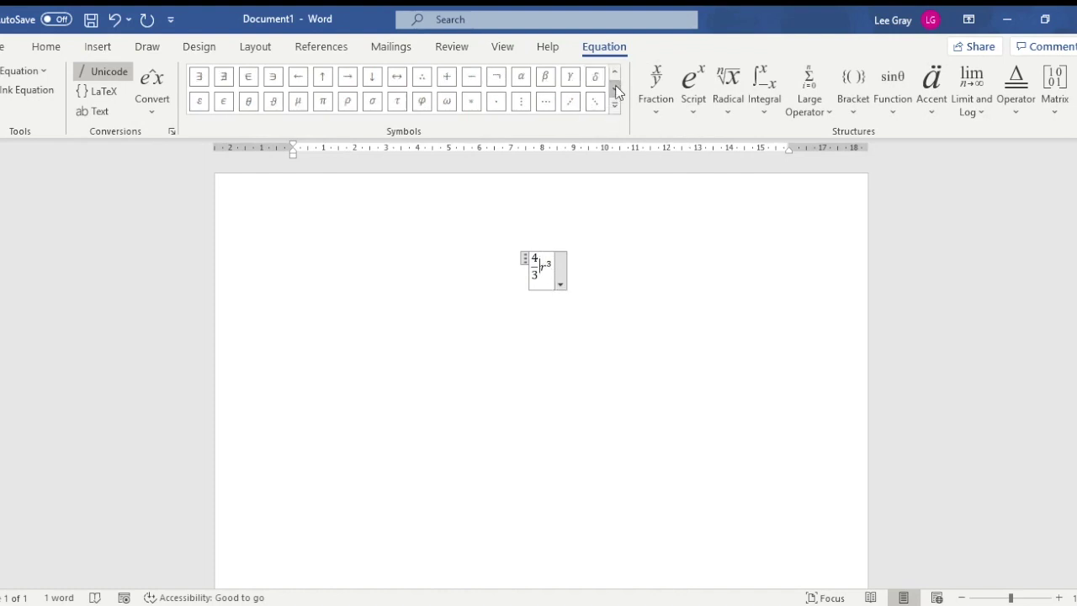
{"action": "left_click", "coordinate": [324, 105]}
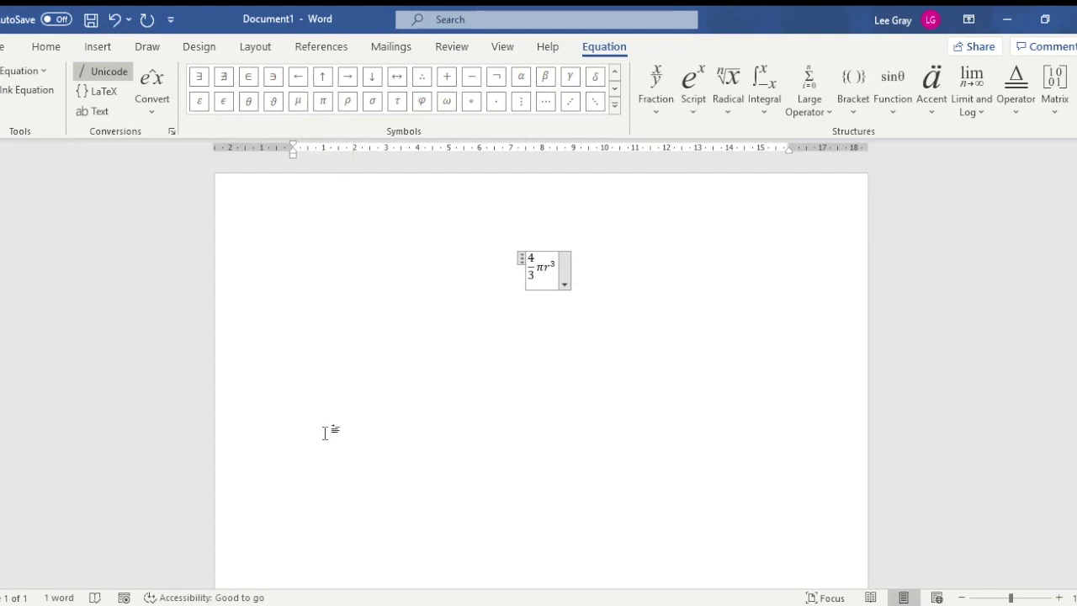
- Delete the whole equation from the document
{"action": "type", "text": "3"}
{"action": "key", "text": "BackSpace"}
{"action": "key", "text": "BackSpace"}
{"action": "key", "text": "BackSpace"}
{"action": "key", "text": "BackSpace"}
{"action": "key", "text": "BackSpace"}
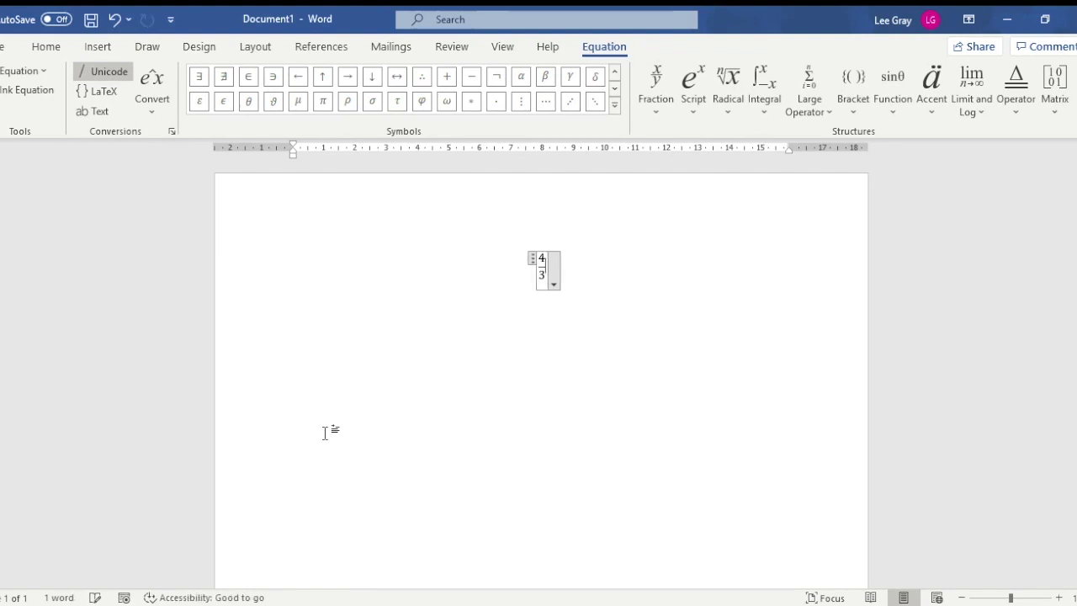
{"action": "key", "text": "BackSpace"}
{"action": "key", "text": "BackSpace"}
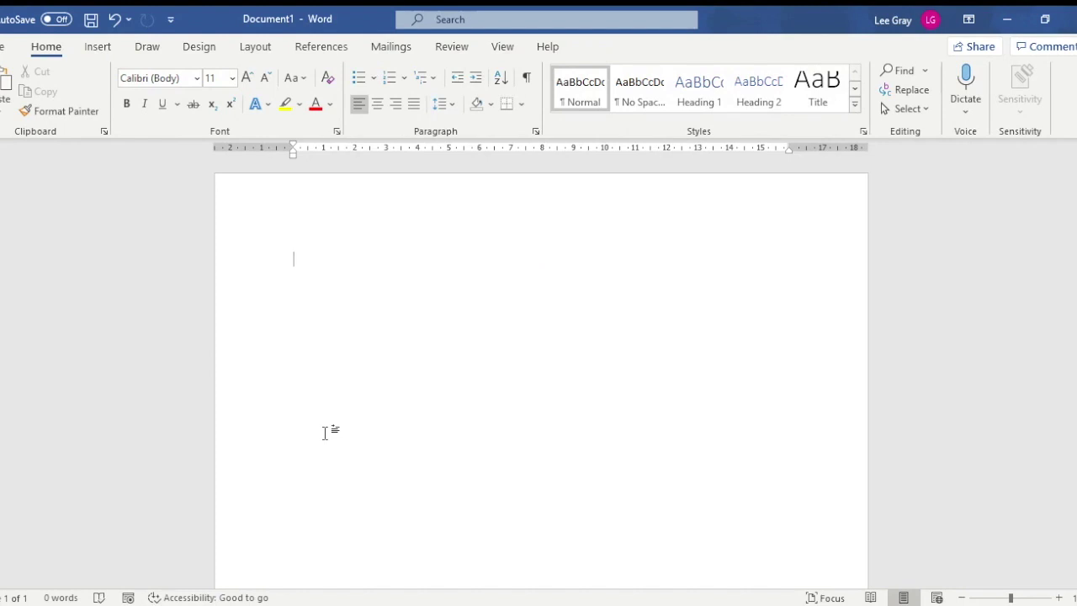
- Insert a new equation and write 4/3 \pi r^3 in linear form, converting each part to its built-up form
{"action": "key", "text": "alt+equal"}
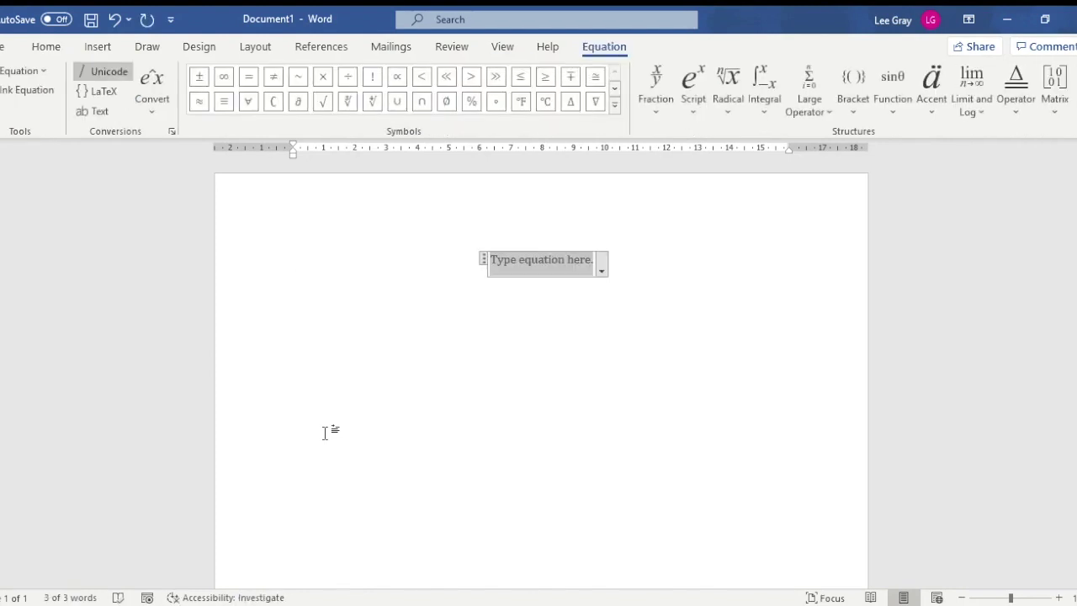
{"action": "type", "text": "4/3"}
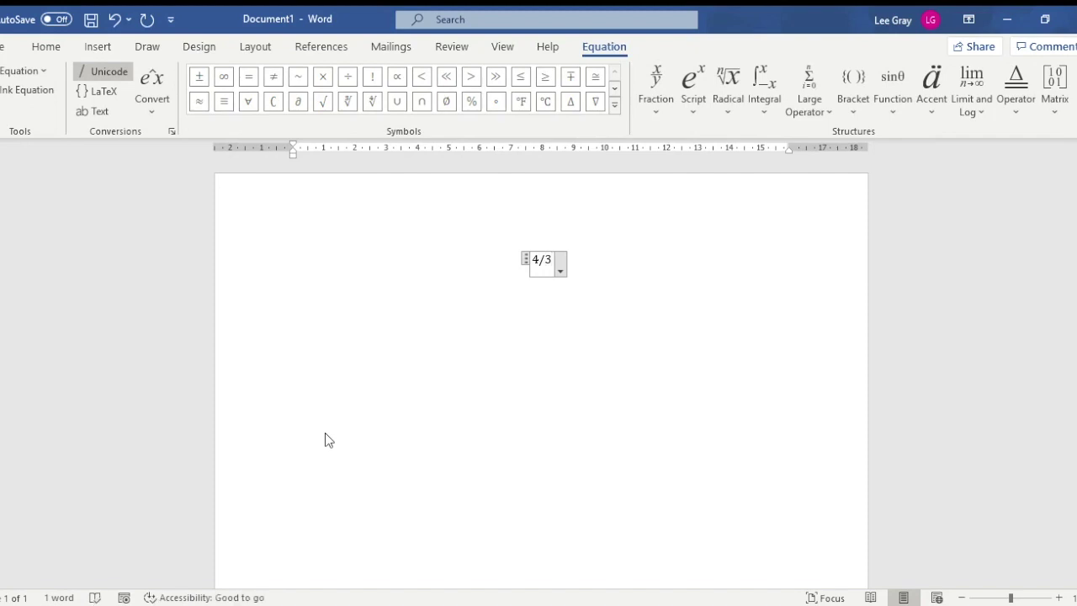
{"action": "key", "text": "space"}
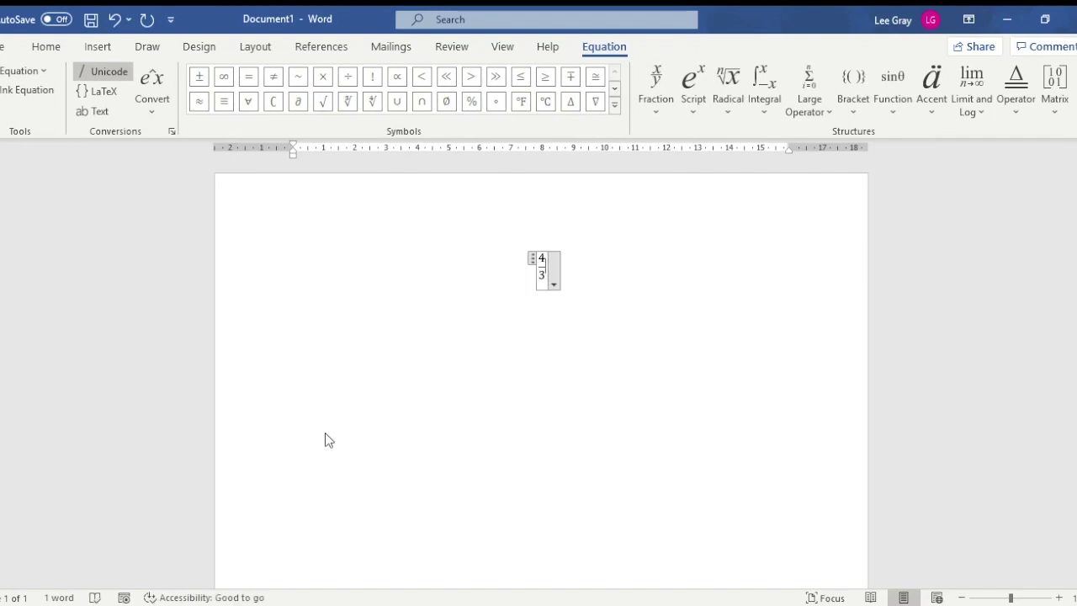
{"action": "type", "text": "\\pi"}
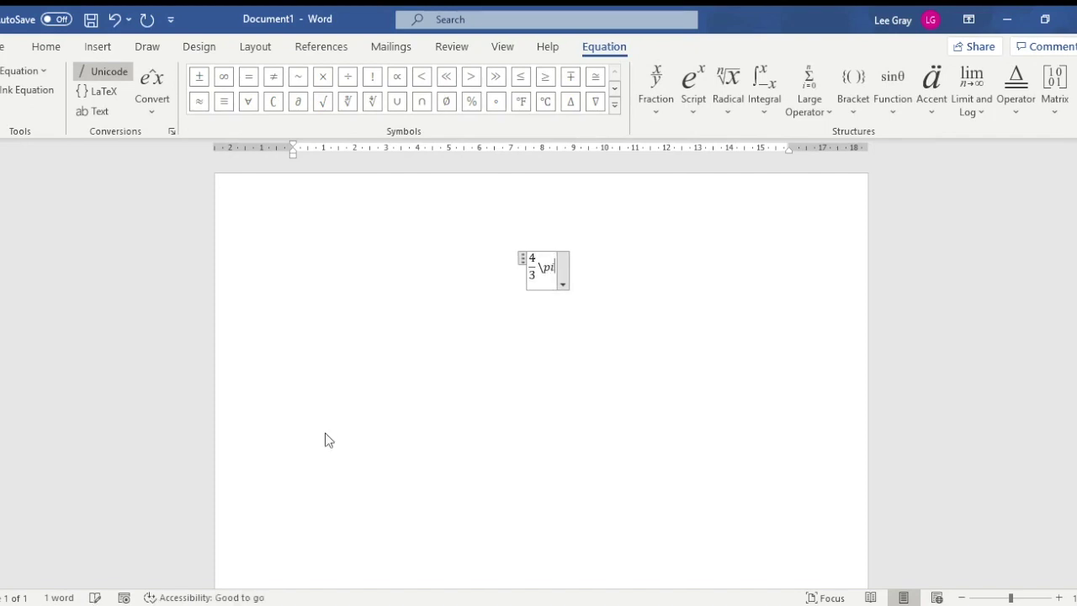
{"action": "key", "text": "space"}
{"action": "type", "text": "r"}
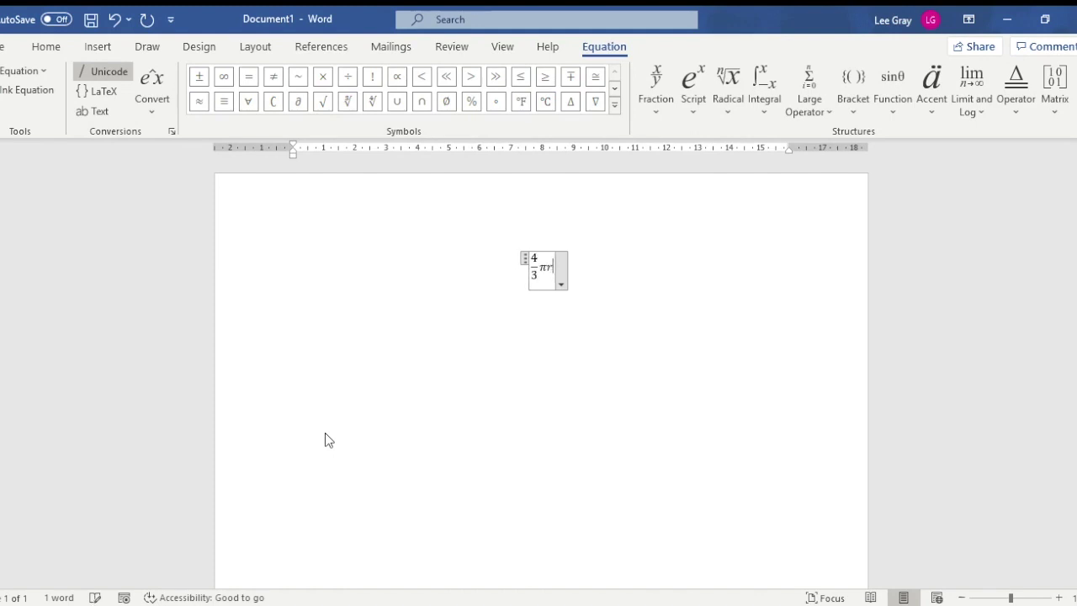
{"action": "type", "text": "^3"}
{"action": "key", "text": "space"}
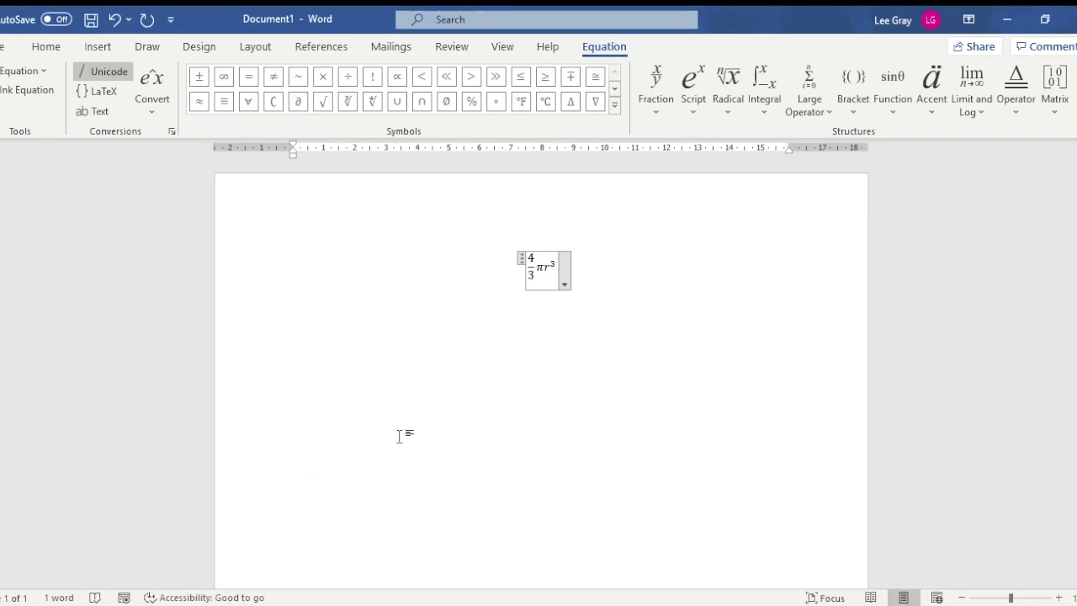
{"action": "left_click", "coordinate": [591, 358]}
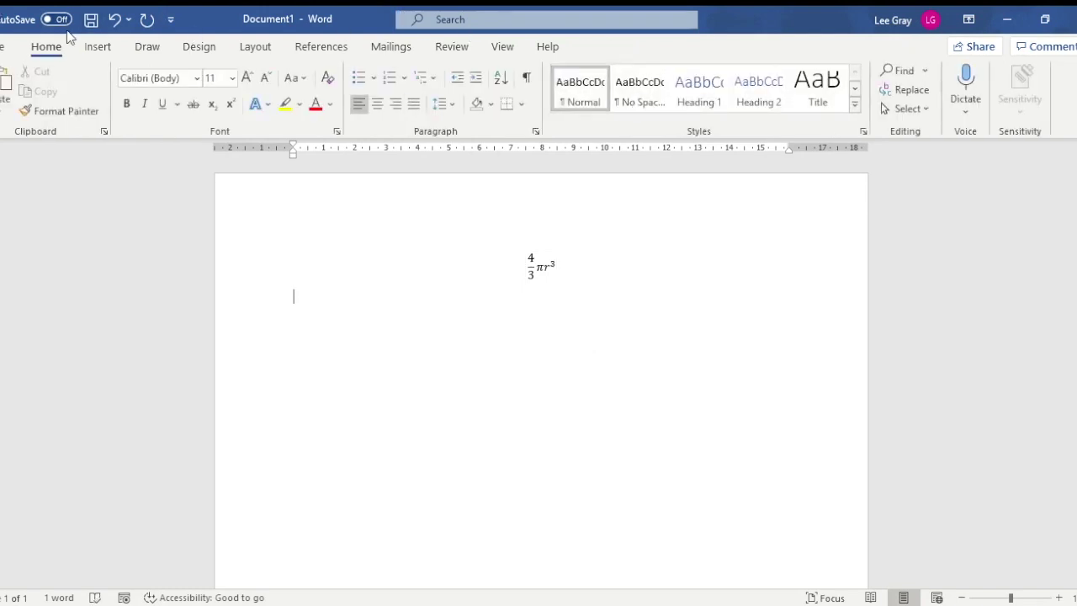
- Insert a second equation below the first by handwriting 4/3 πr³ as an ink equation
{"action": "left_click", "coordinate": [97, 47]}
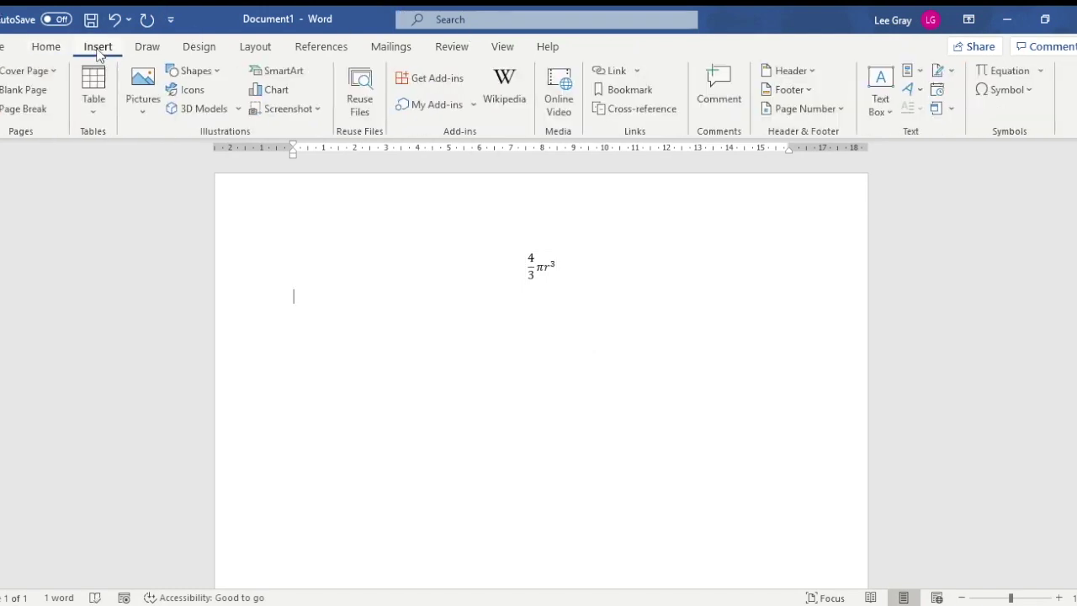
{"action": "left_click", "coordinate": [1020, 74]}
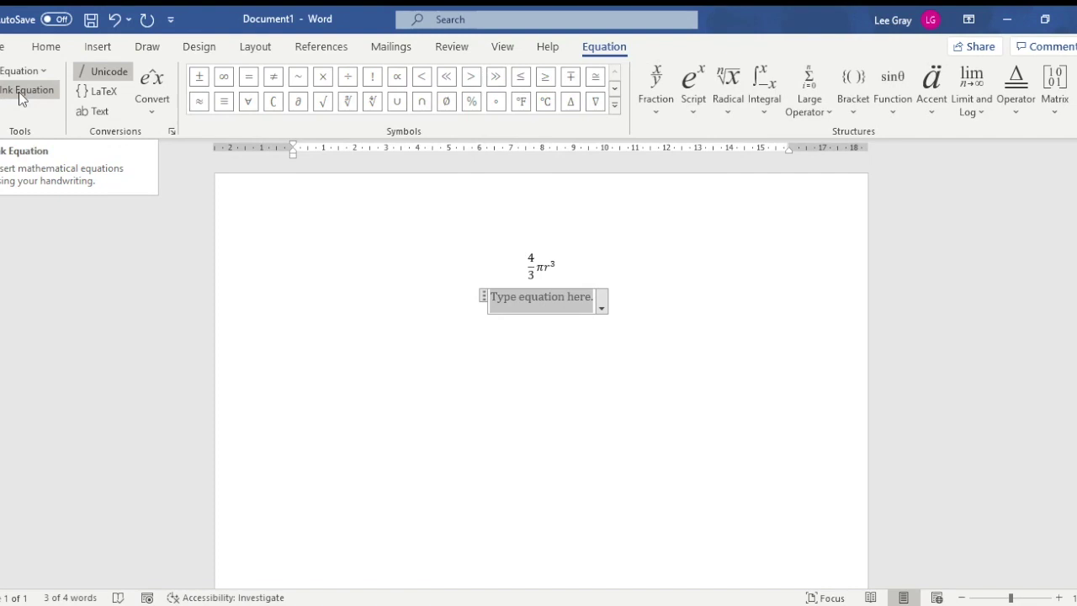
{"action": "left_click", "coordinate": [20, 95]}
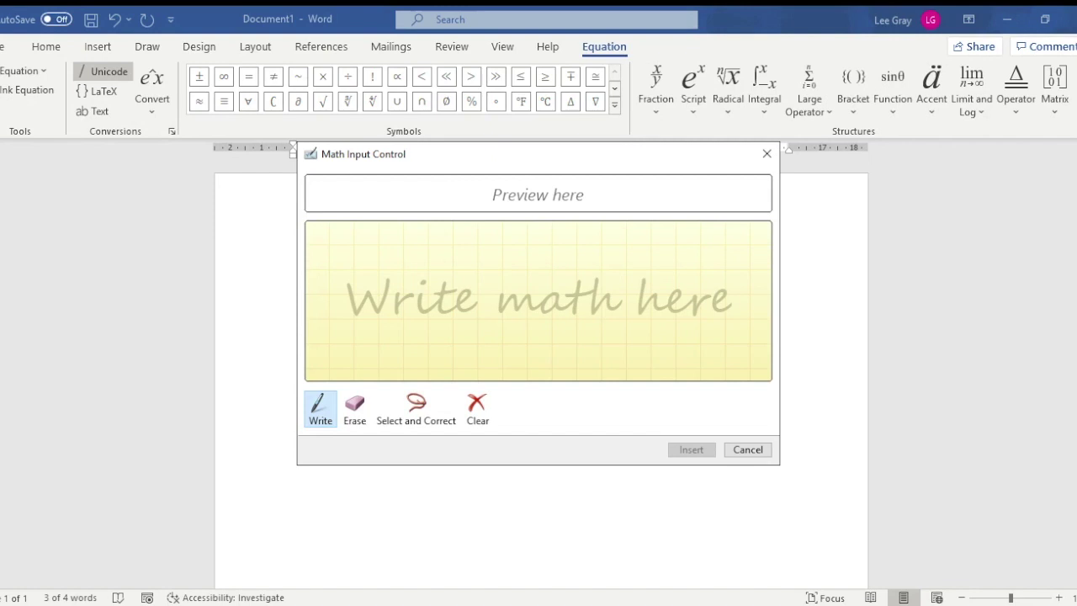
{"action": "left_click_drag", "start_coordinate": [414, 270], "coordinate": [427, 284]}
{"action": "mouse_move", "coordinate": [422, 271]}
{"action": "left_mouse_down"}
{"action": "mouse_move", "coordinate": [421, 291]}
{"action": "mouse_move", "coordinate": [432, 294]}
{"action": "mouse_move", "coordinate": [416, 315]}
{"action": "left_mouse_up"}
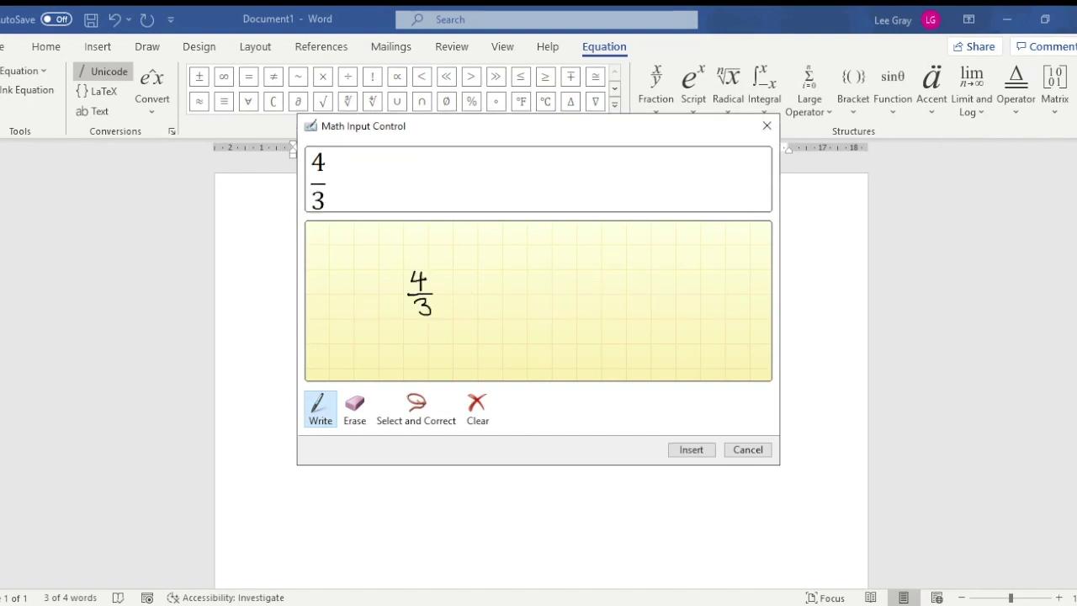
{"action": "mouse_move", "coordinate": [438, 276]}
{"action": "left_mouse_down"}
{"action": "mouse_move", "coordinate": [461, 294]}
{"action": "mouse_move", "coordinate": [488, 279]}
{"action": "left_mouse_up"}
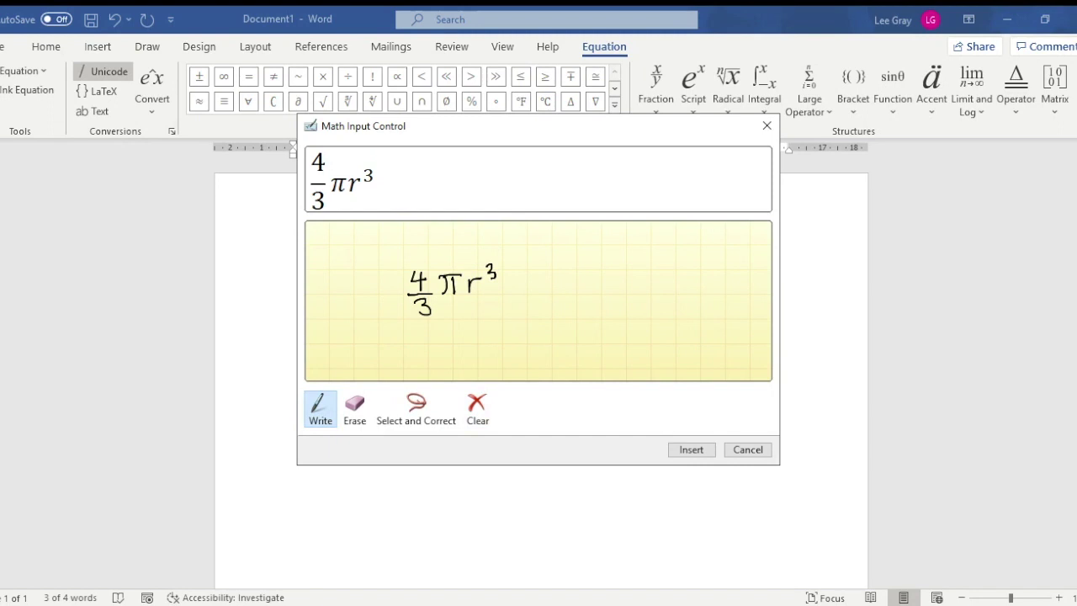
{"action": "left_click", "coordinate": [682, 449]}
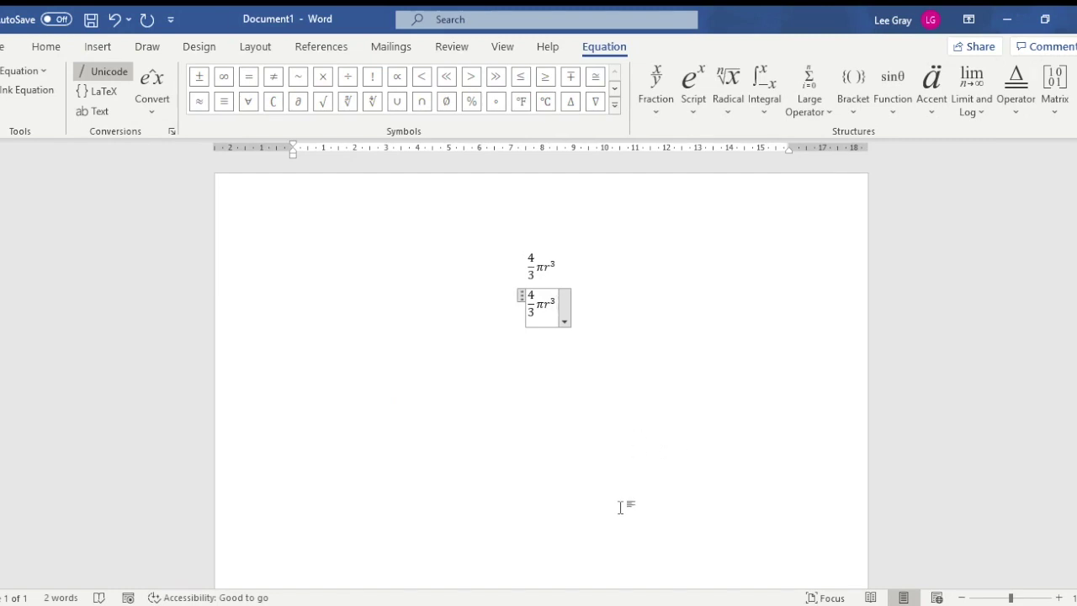
{"action": "left_click", "coordinate": [601, 477]}
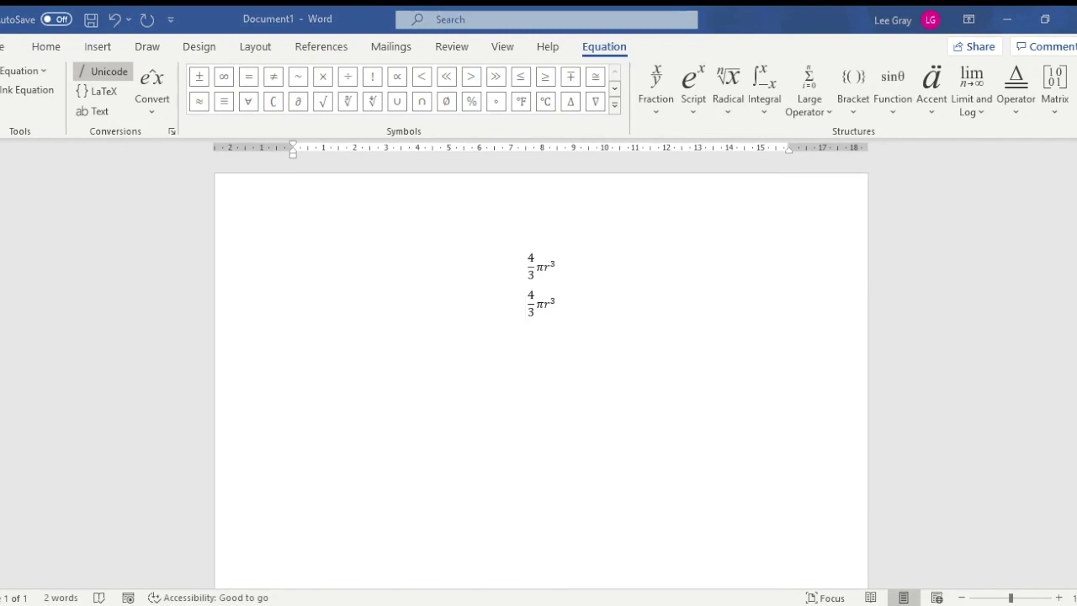